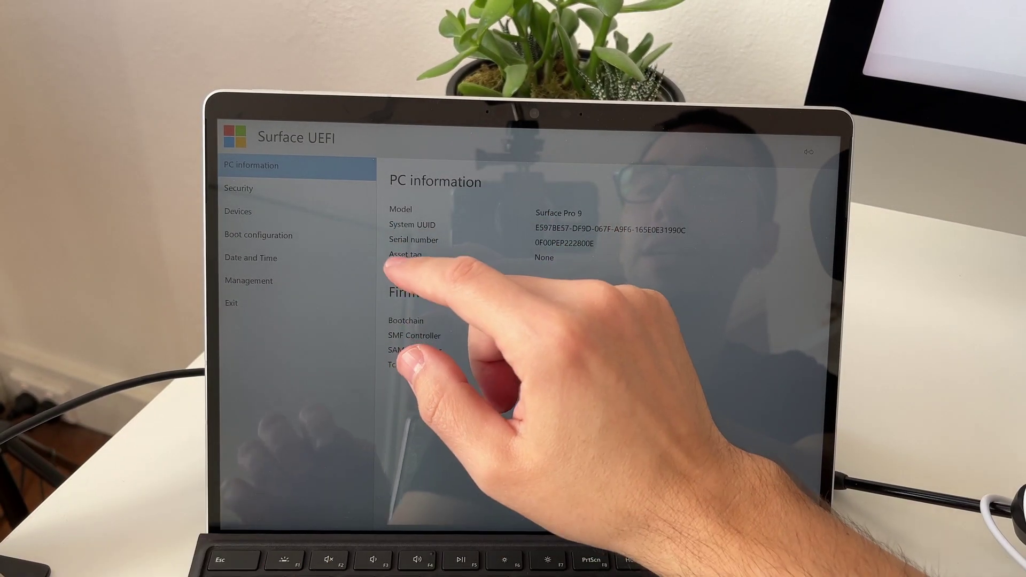
- Exit Surface UEFI on the Surface Pro 9 and restart it
click(277, 303)
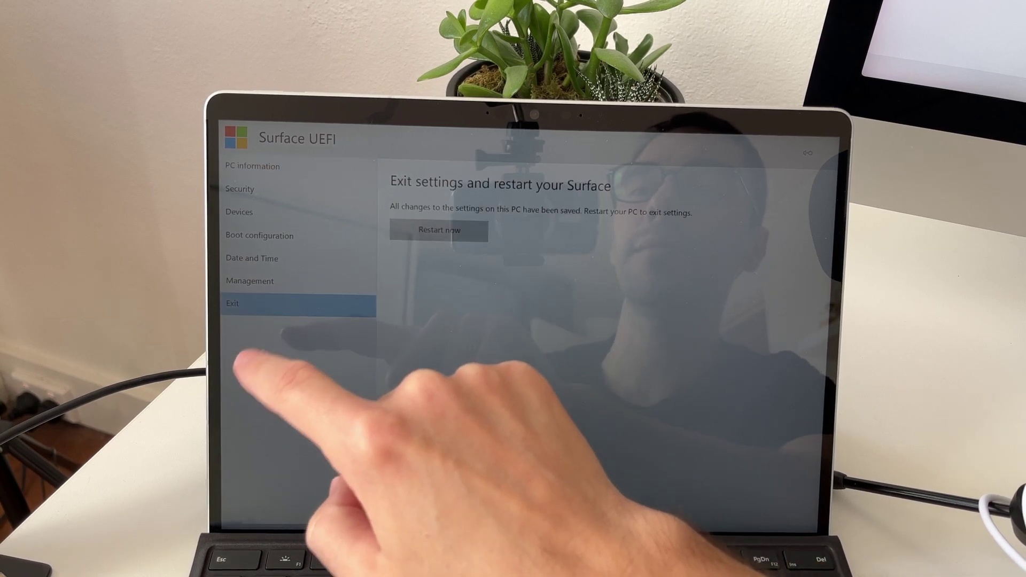
click(439, 230)
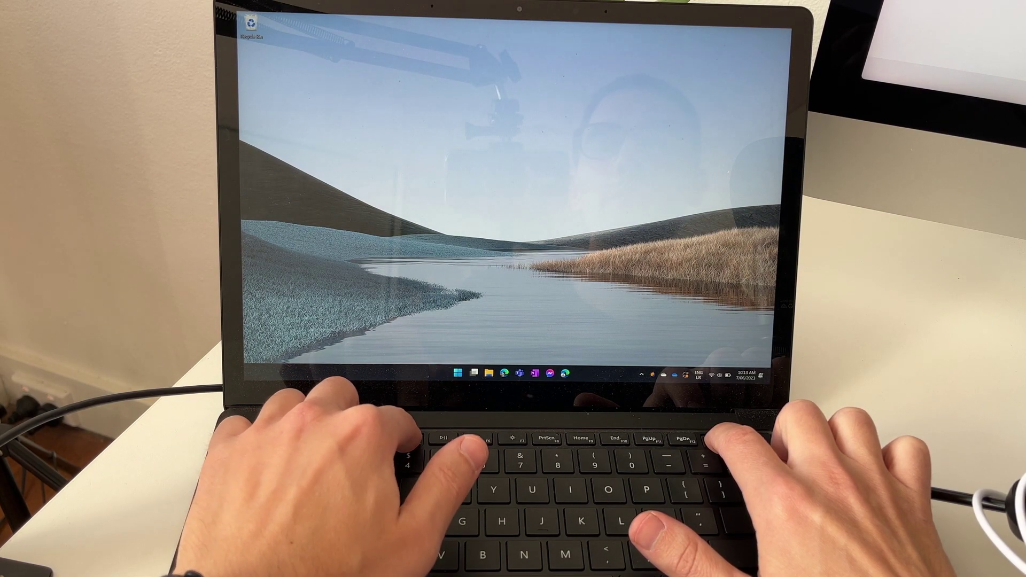
- Force the Surface Laptop 3 off so it boots into Surface UEFI
key(super+x)
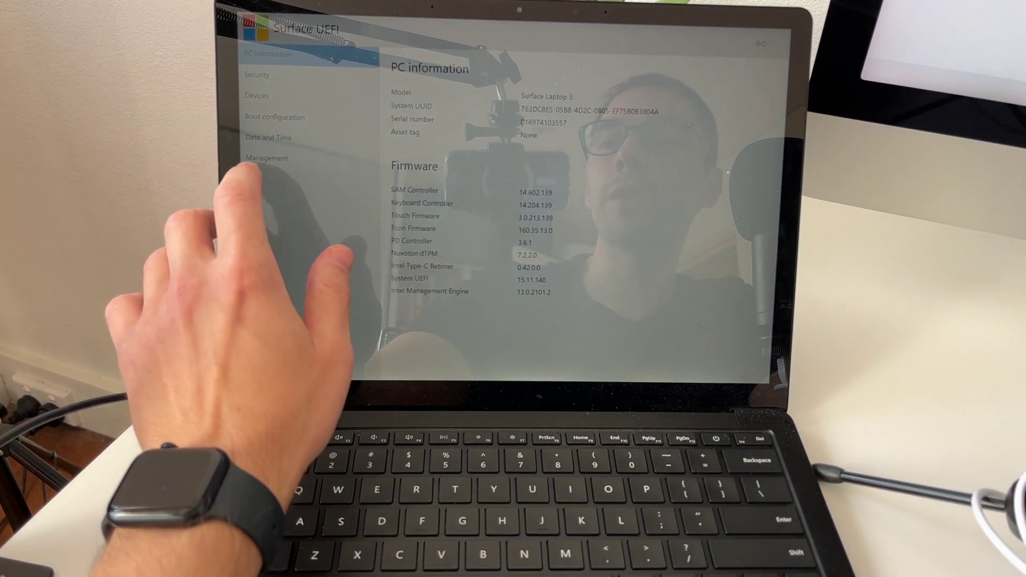
- Exit Surface UEFI on the Surface Laptop 3 with Restart now
click(255, 178)
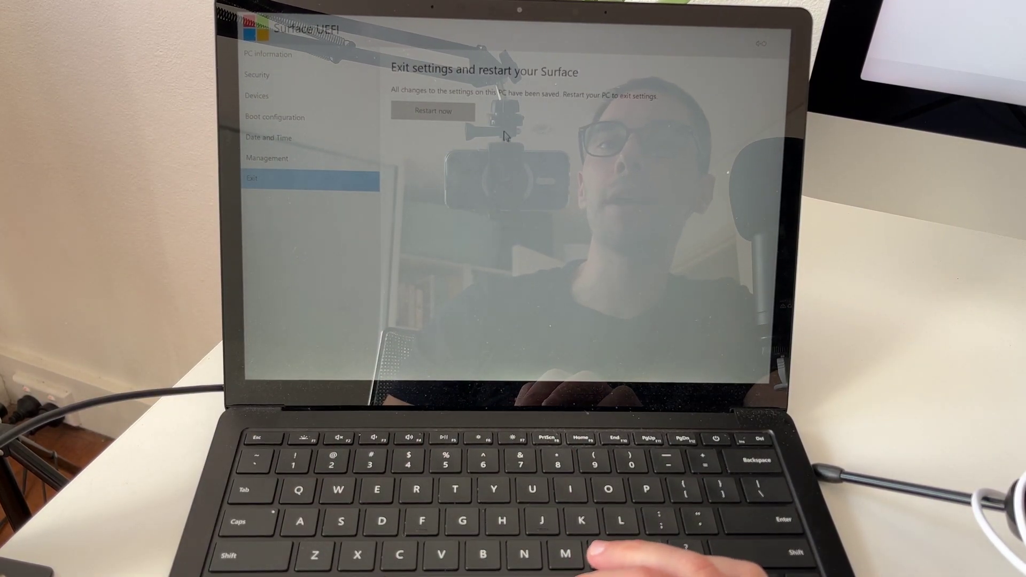
click(449, 111)
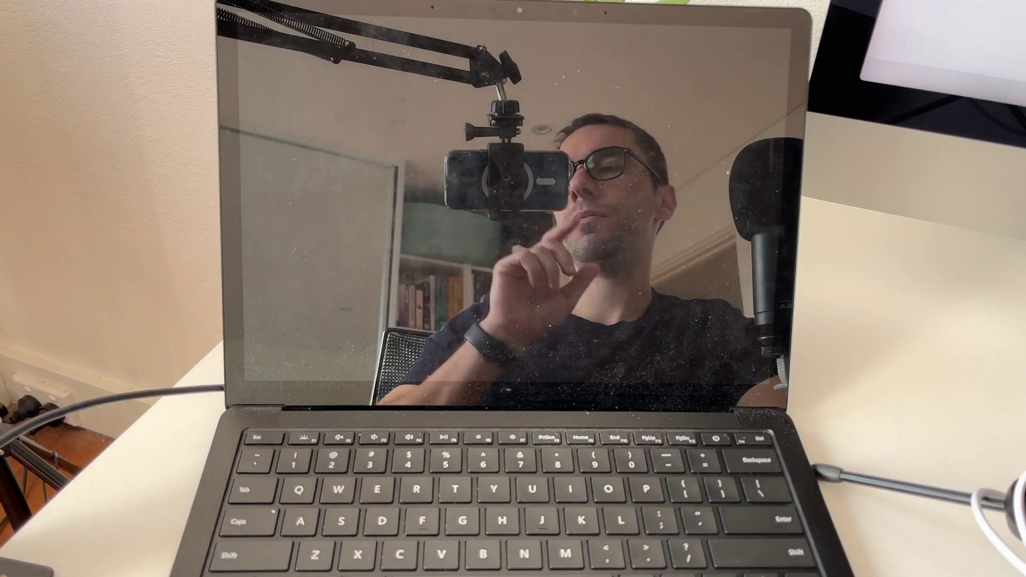